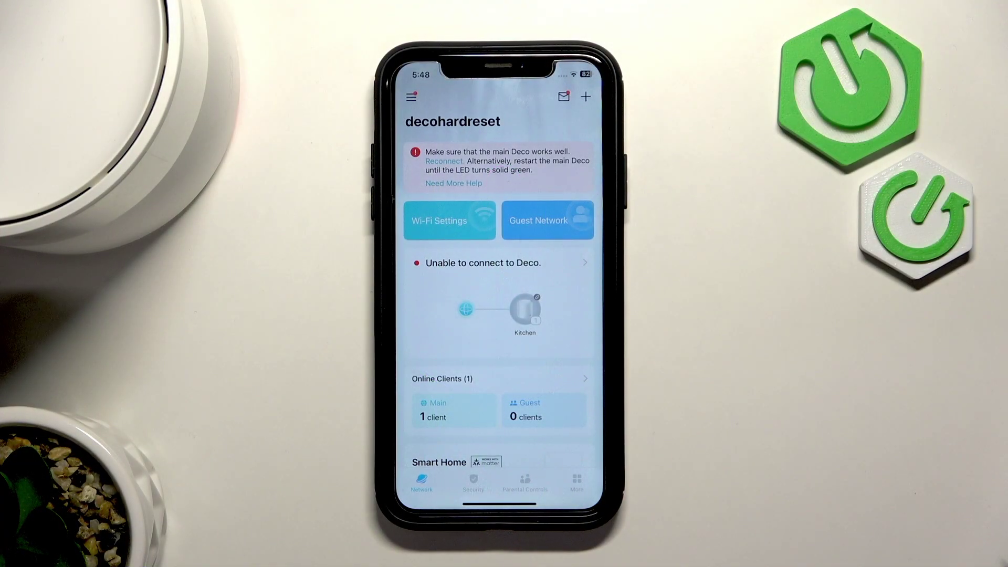
- Open NAT Forwarding under More > Advanced, showing Port Forwarding, SIP ALG and UPnP
left_click(576, 483)
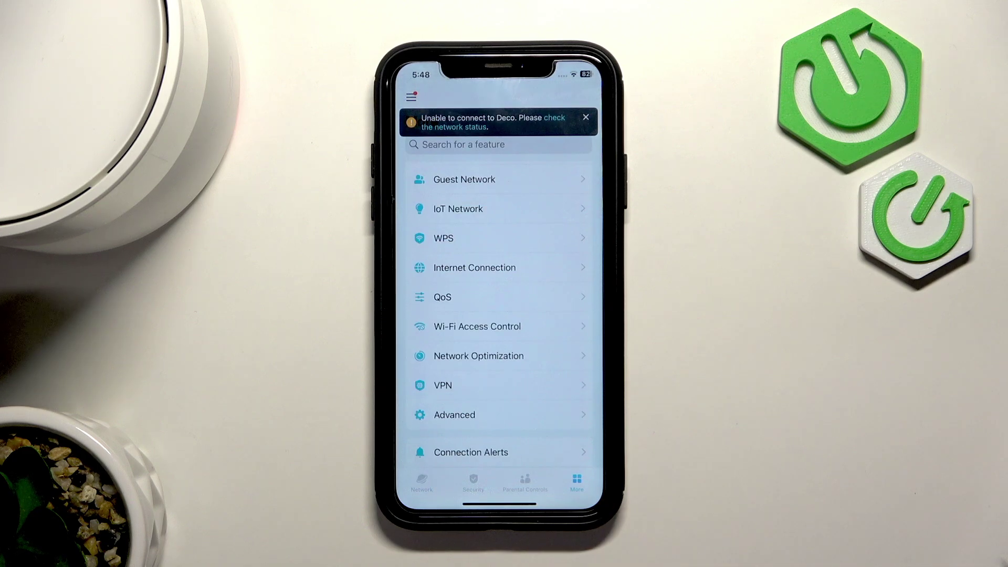
left_click(455, 415)
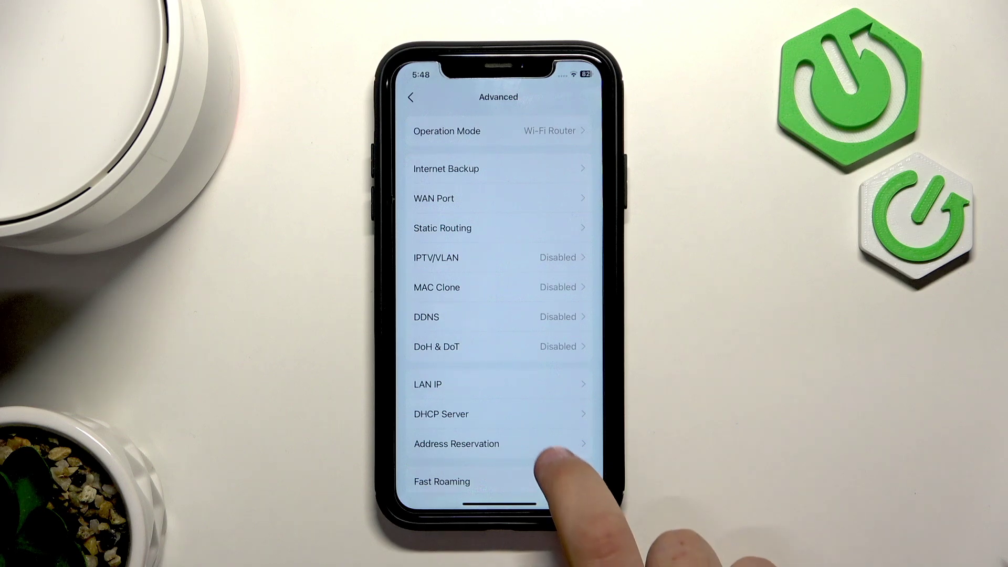
scroll(575, 461, "down", 2)
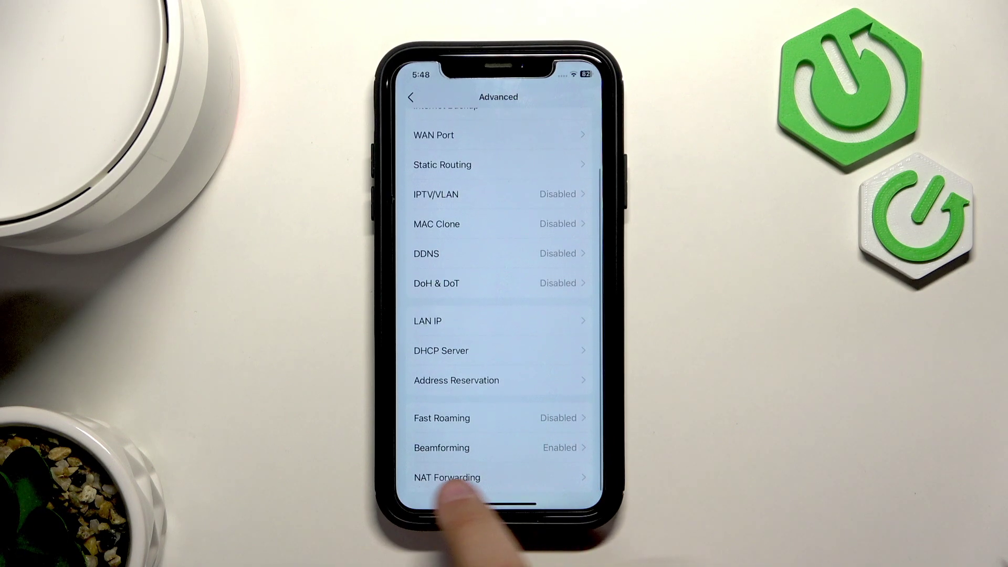
left_click(538, 476)
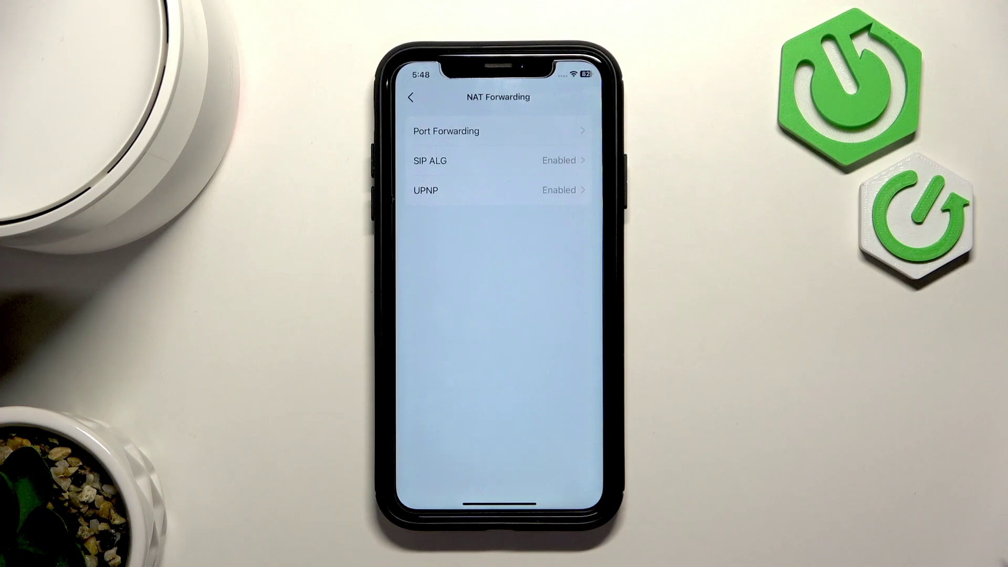
left_click(563, 132)
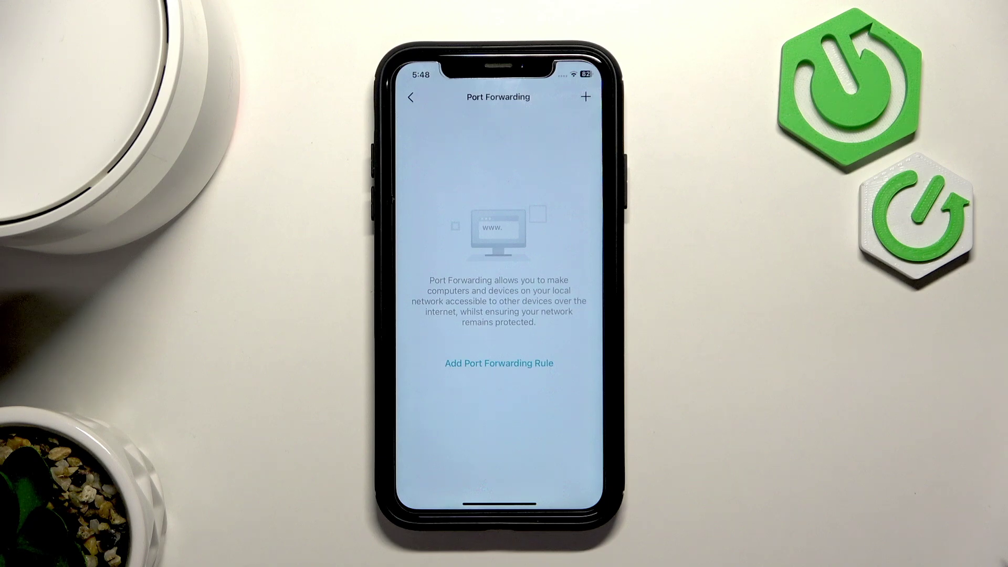
left_click_drag(403, 433, 567, 433)
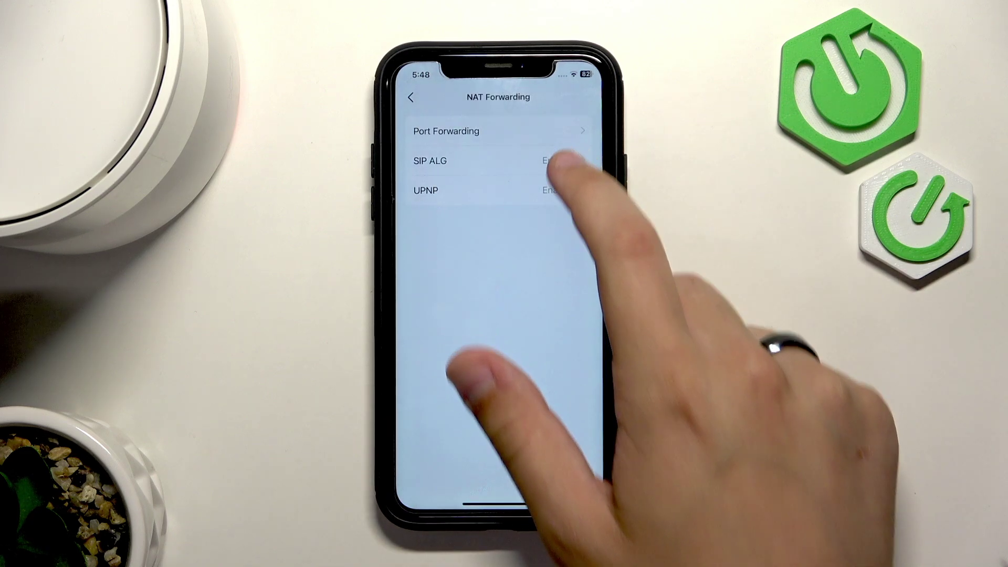
- Check that the SIP ALG and UPnP pages are both enabled, then return to Advanced
left_click(560, 161)
left_click_drag(403, 429, 568, 430)
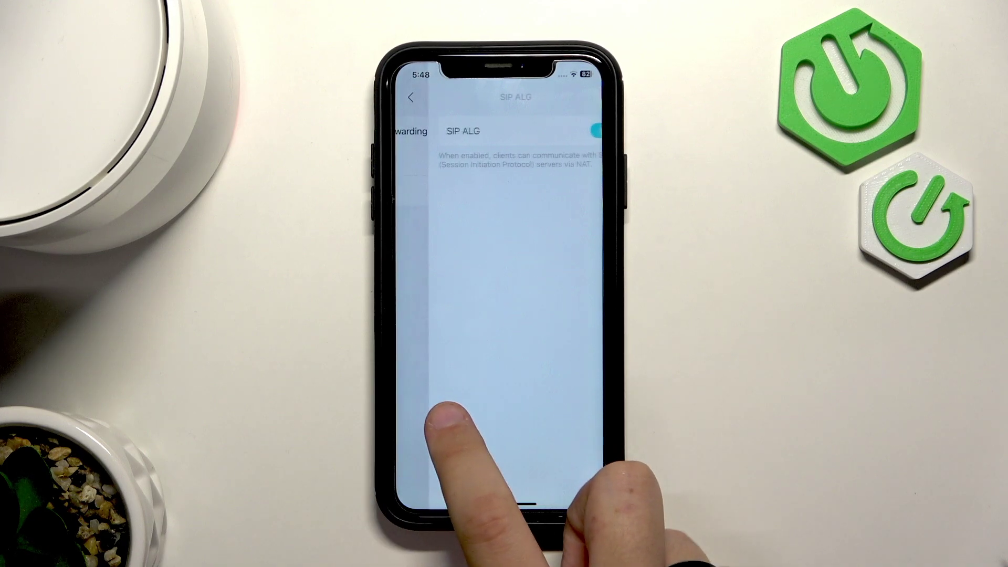
left_click(552, 190)
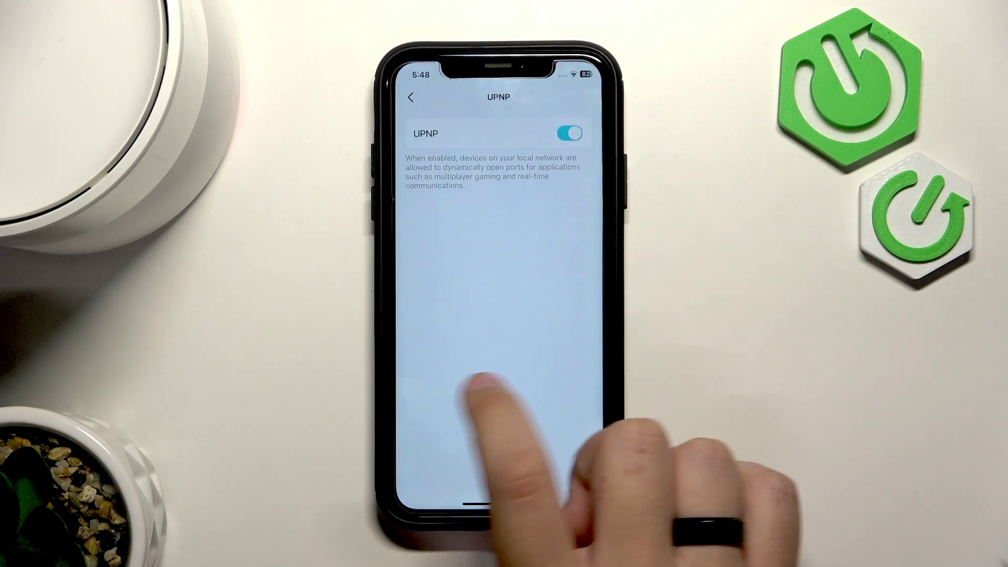
left_click_drag(402, 394, 552, 402)
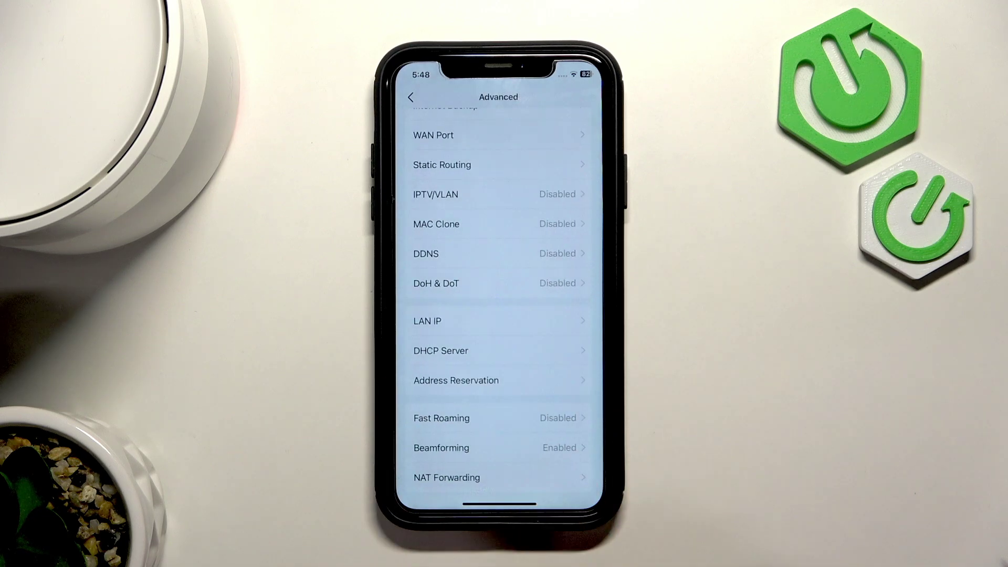